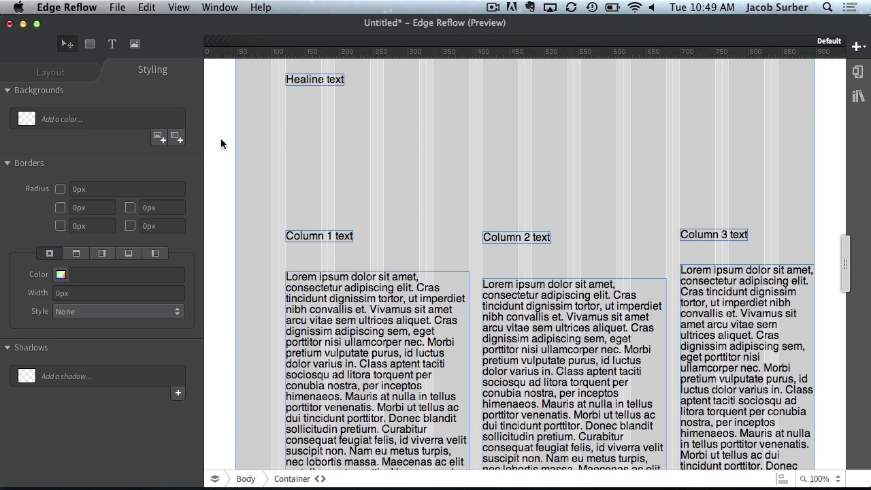
Select the page body and choose Georgia as the base typeface
left_click(246, 478)
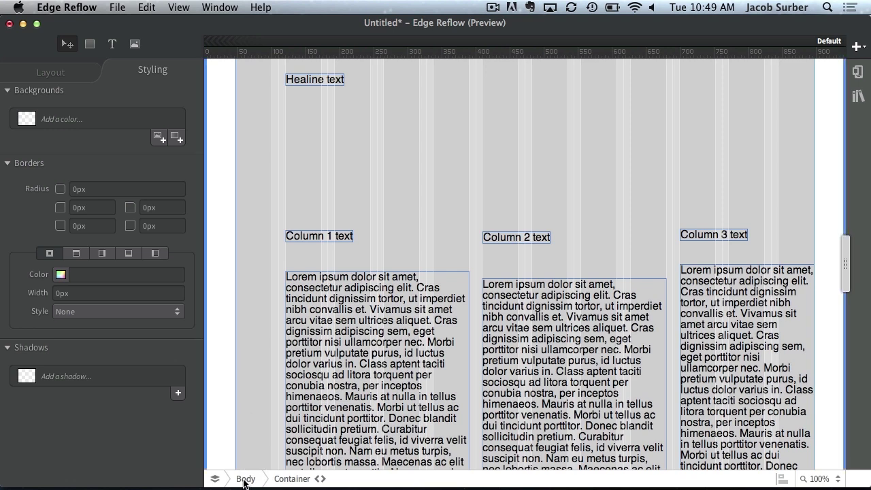
left_click(246, 478)
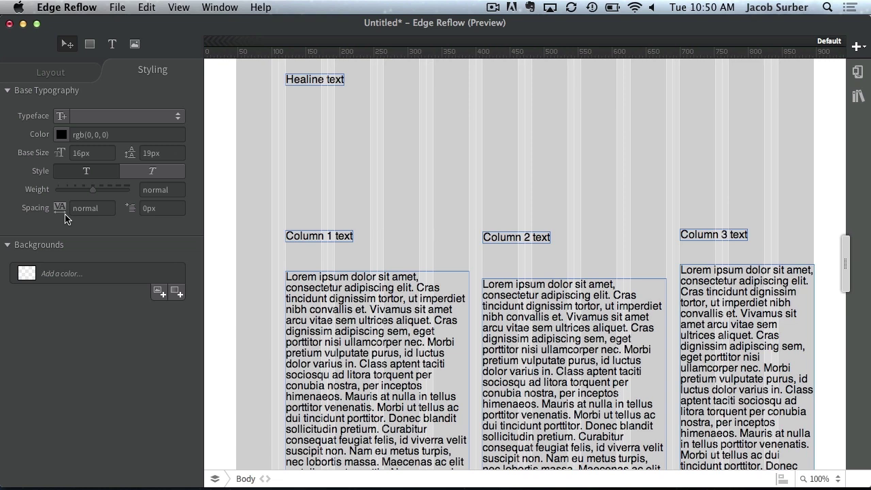
left_click(121, 118)
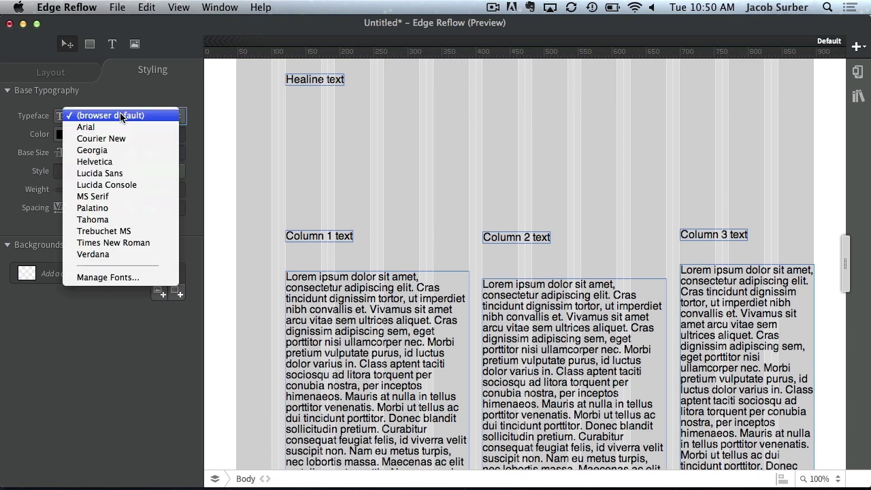
left_click(120, 151)
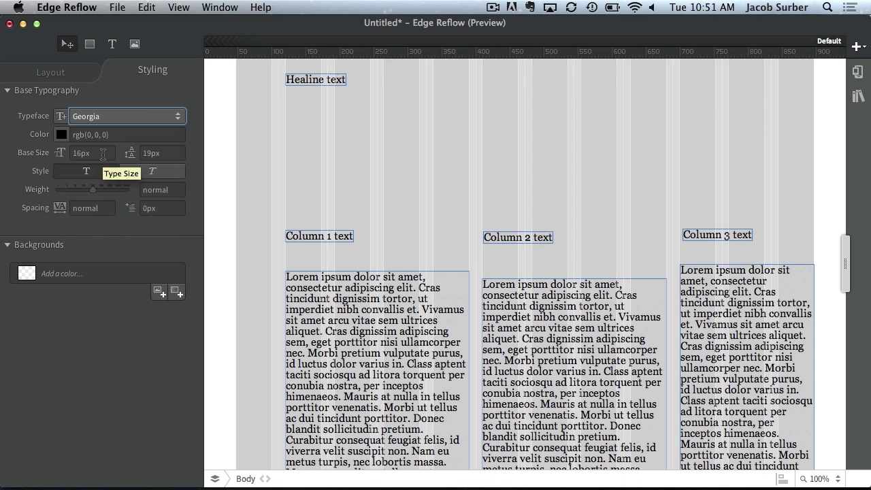
Change the base text size from 16px to 18px
left_click(100, 156)
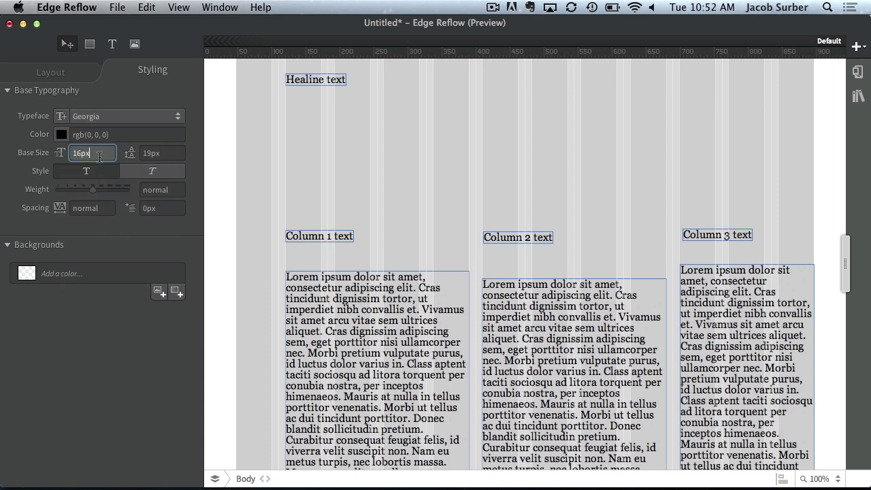
key("BackSpace")
key("BackSpace")
key("BackSpace")
type("8")
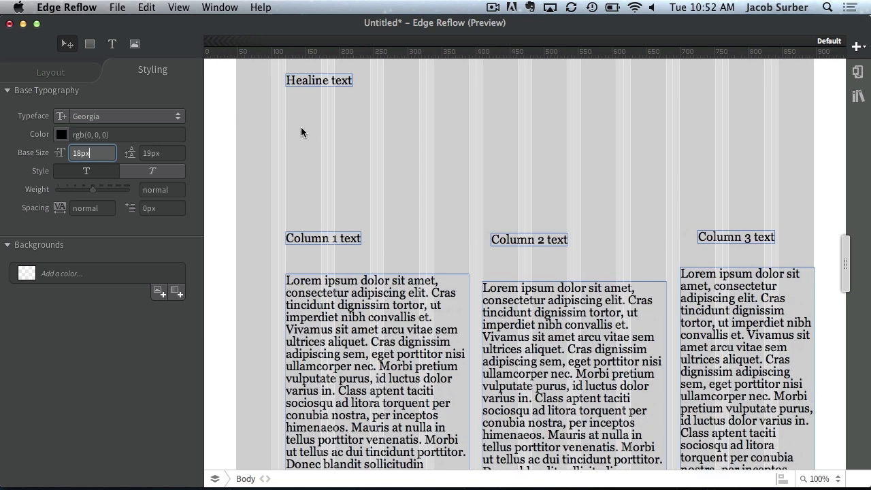
Select each column's text, nudge Column 3 to 1.20em and back to 1em, then reselect the container
left_click(319, 128)
left_click(342, 310)
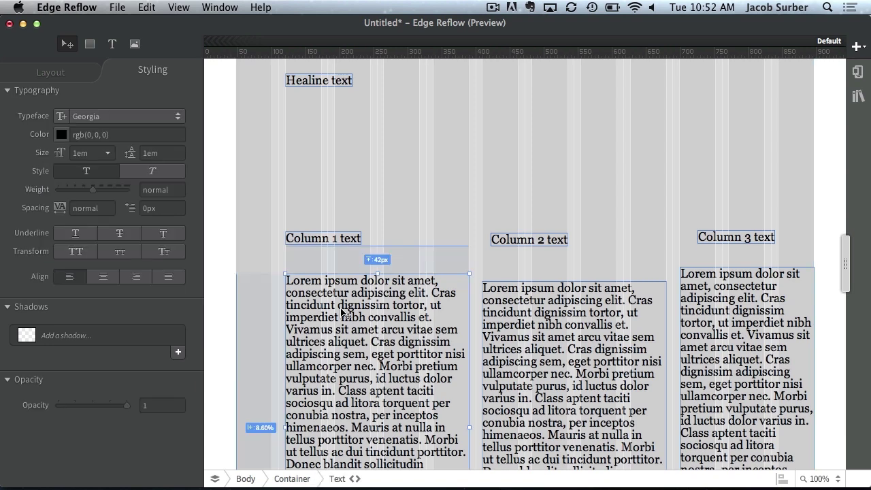
left_click(546, 349)
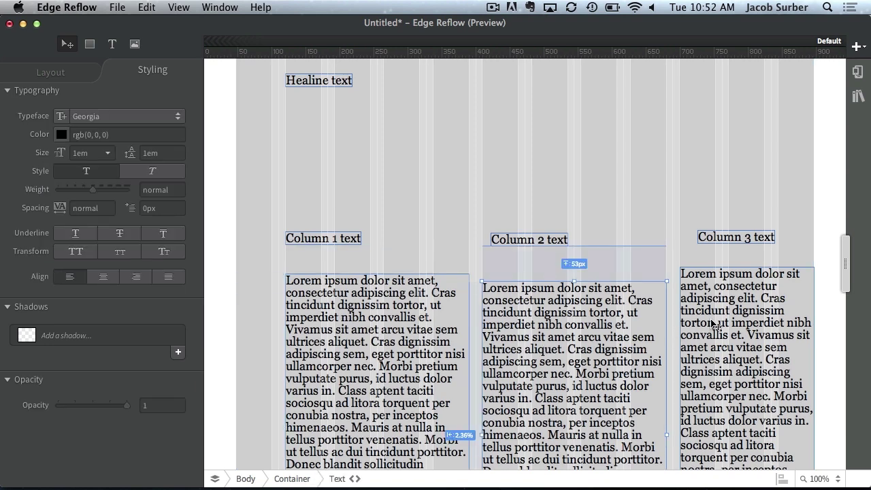
left_click(695, 323)
left_click(97, 152)
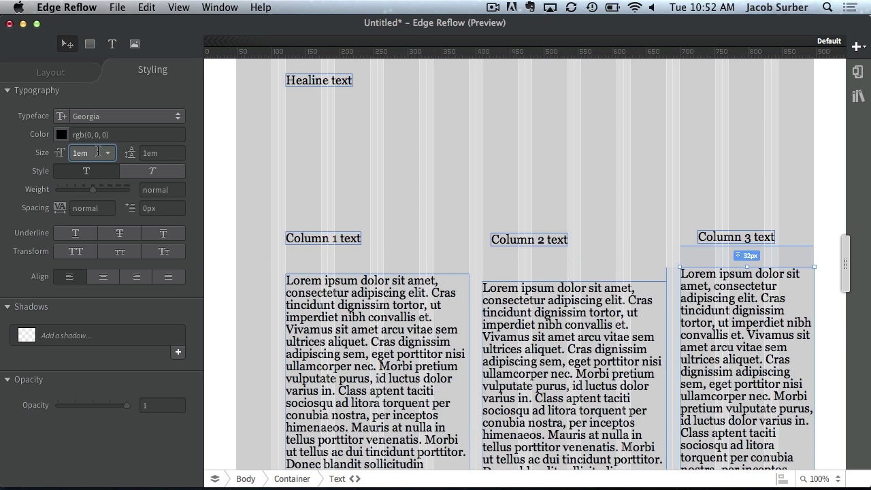
key("Up")
key("Up")
key("Down")
key("Down")
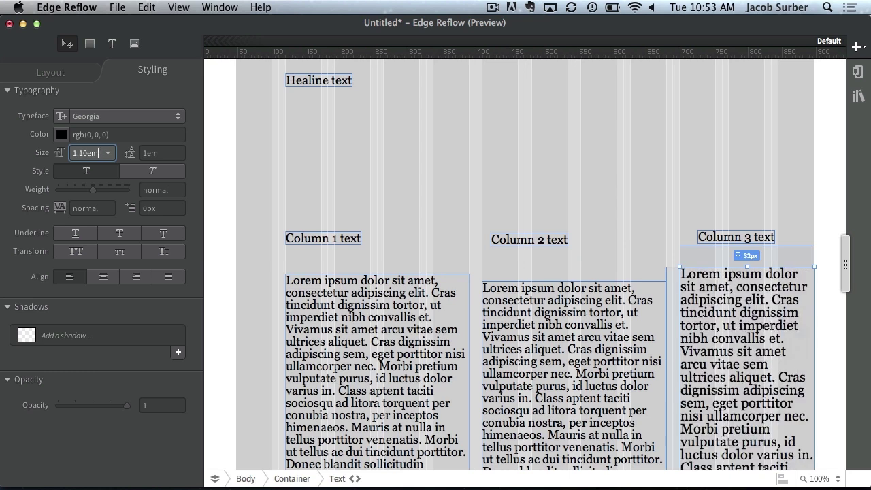
left_click(361, 168)
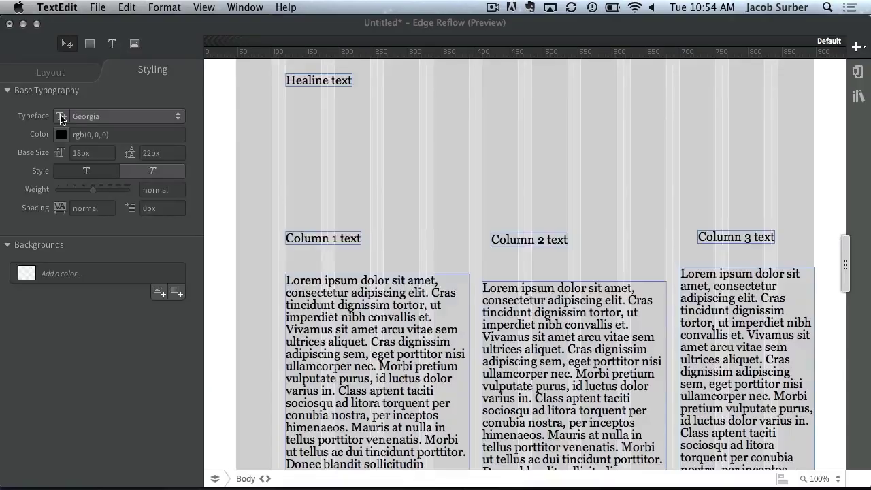
Add a custom Typekit kit ID so FF Dax Compact Web Pro becomes the base typeface
left_click(60, 118)
left_click(61, 117)
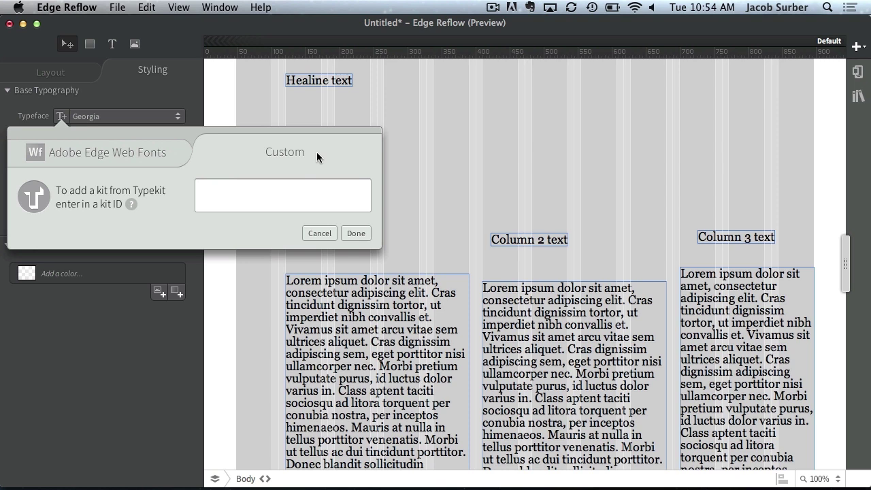
left_click(262, 194)
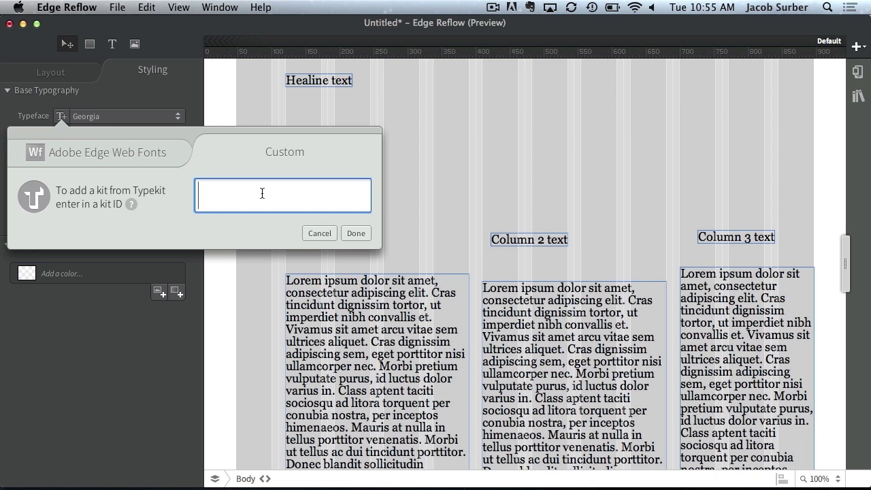
type("fzx8eqz")
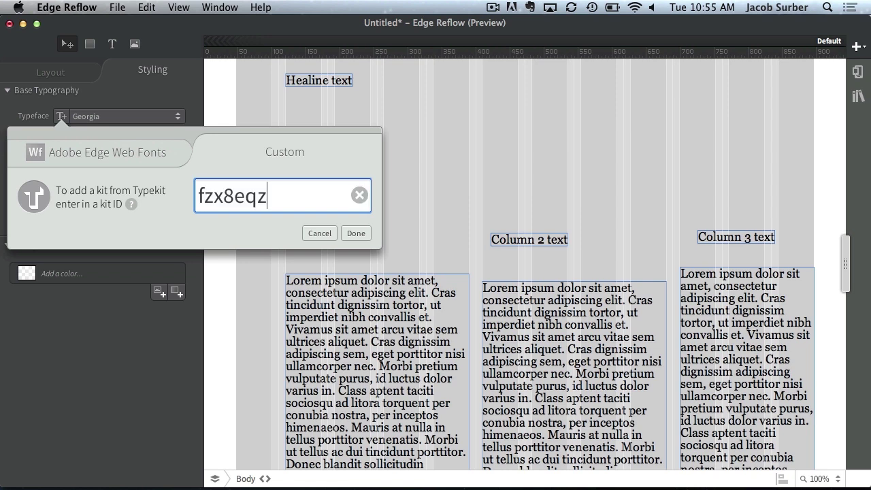
left_click(354, 234)
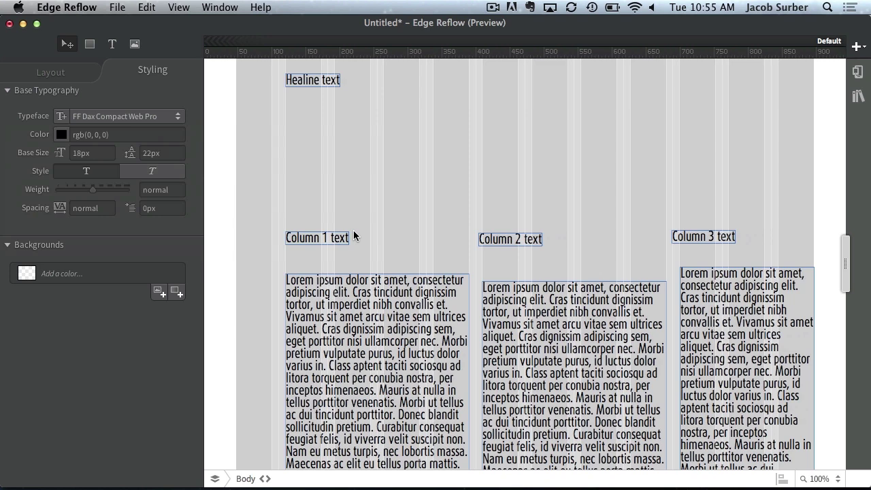
Try Tablet Gothic Compressed, then settle on Franklin Gothic URW Extra Compressed as base typeface
left_click(129, 117)
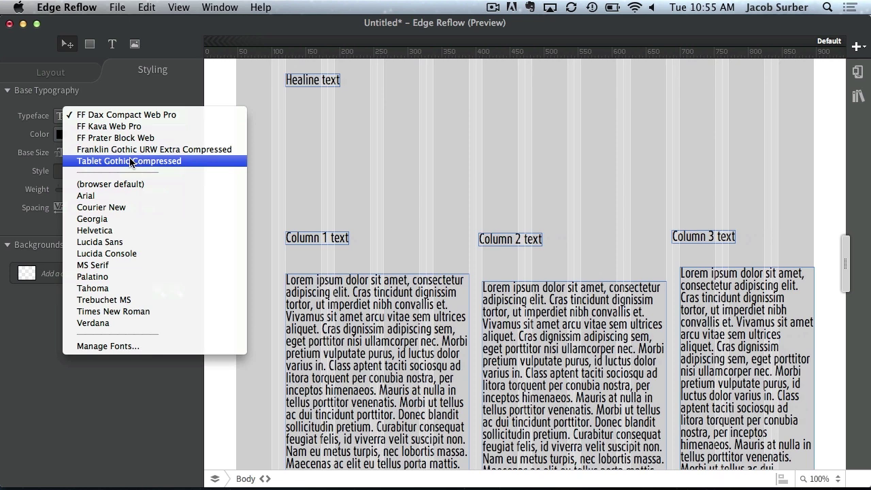
left_click(131, 161)
left_click(121, 116)
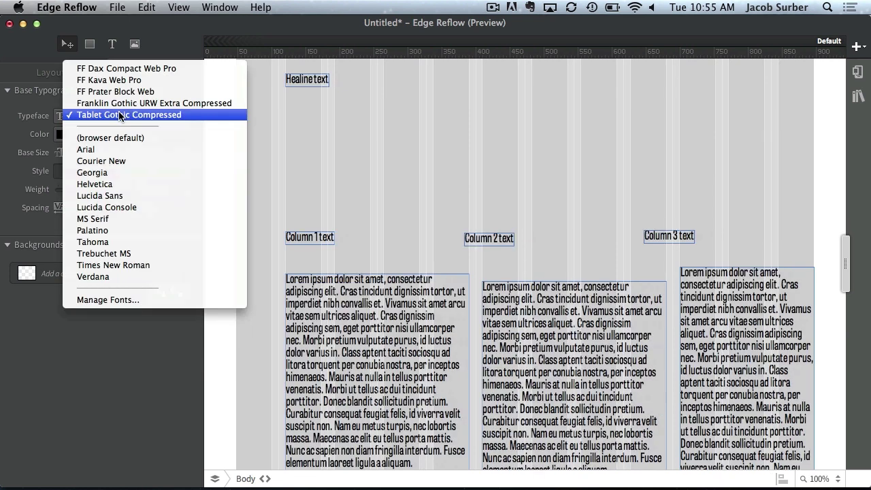
left_click(117, 102)
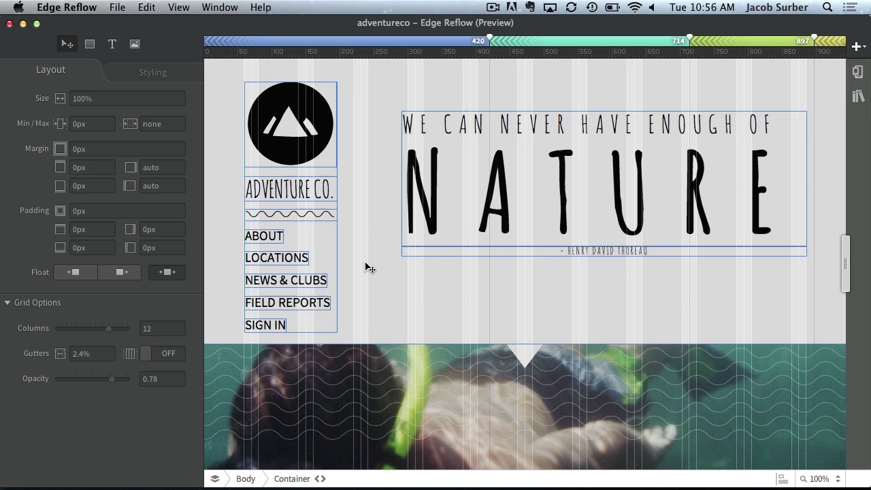
Scroll down the adventureco page and back up to the NATURE header and logo
scroll(366, 267, "down", 10)
scroll(366, 266, "down", 10)
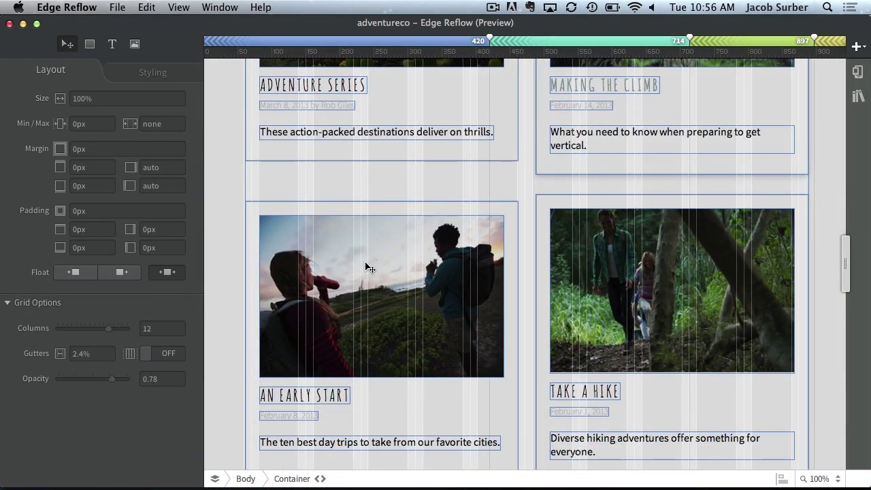
scroll(366, 266, "down", 5)
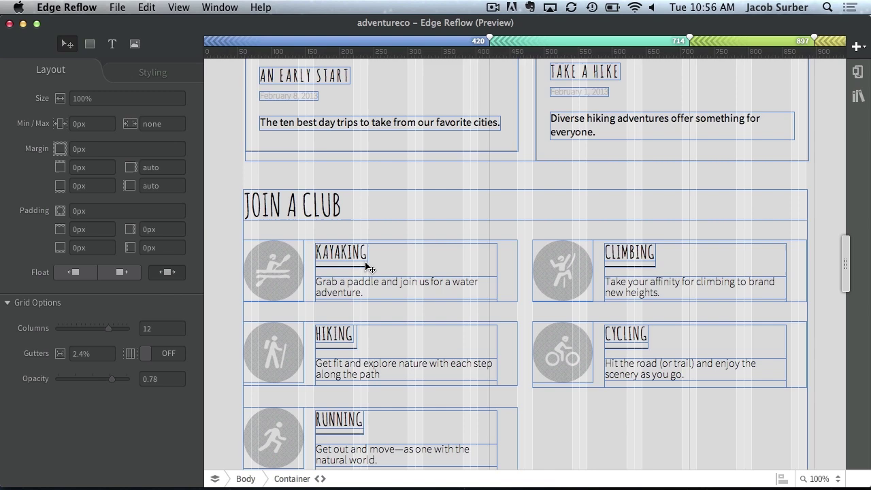
scroll(367, 268, "up", 20)
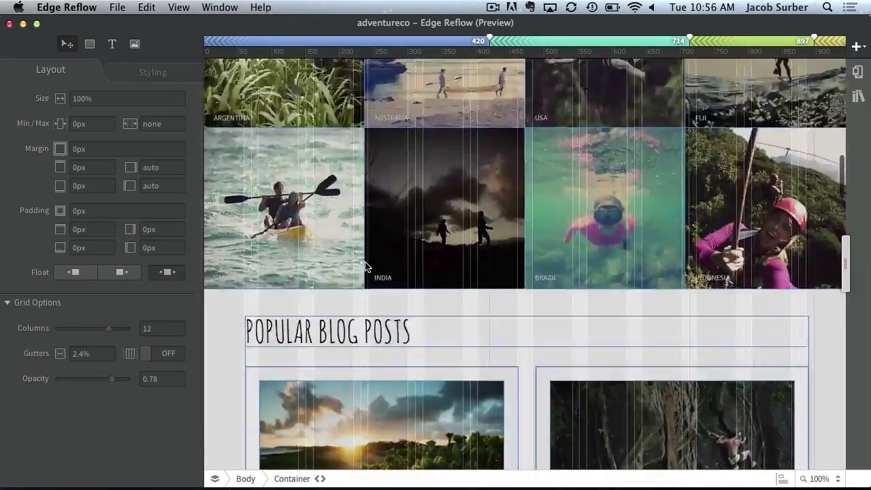
scroll(367, 269, "up", 2)
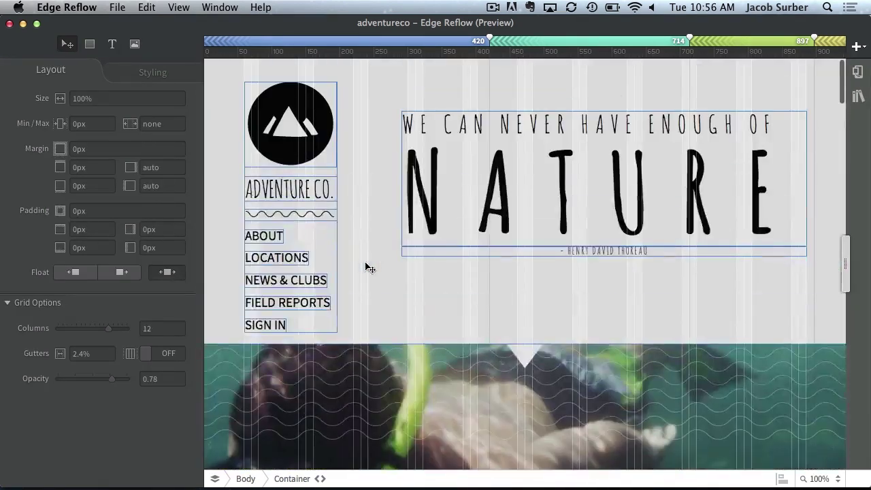
Browse the image assets, scroll to the footer and drop texture-seagreen.png below it
left_click(858, 98)
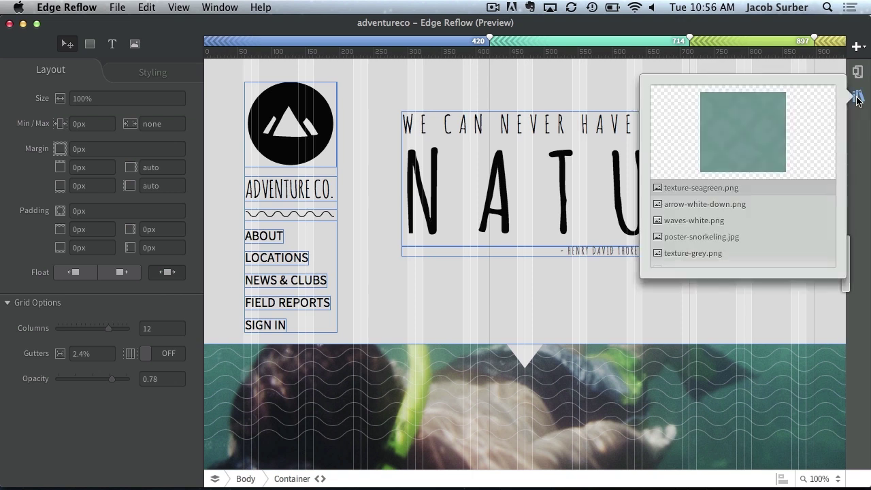
mouse_move(775, 233)
scroll(462, 305, "down", 10)
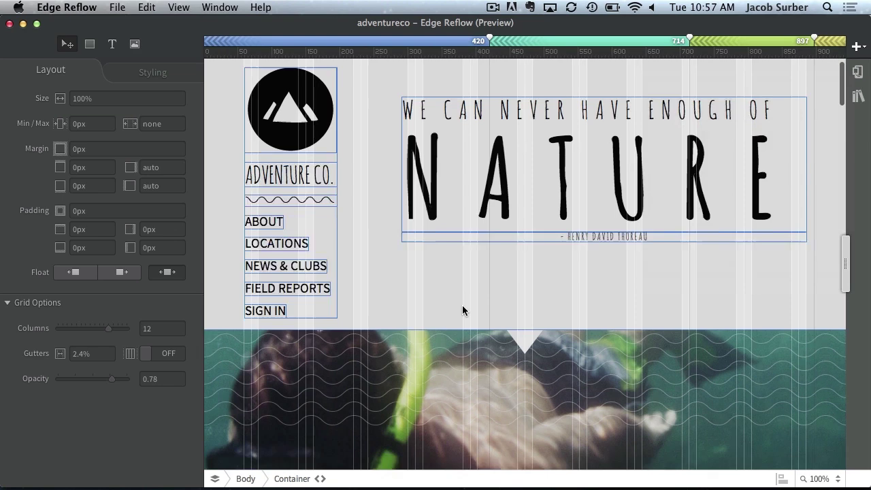
scroll(462, 311, "down", 10)
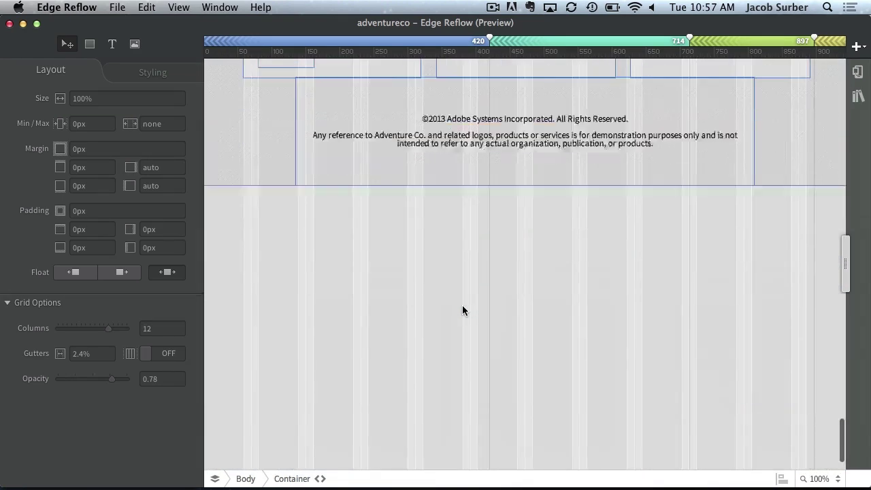
left_click(858, 94)
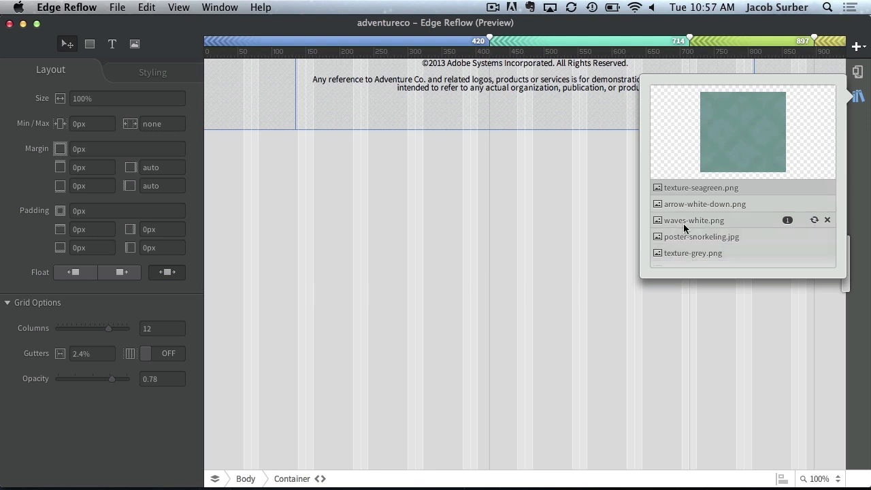
left_click_drag(675, 190, 374, 253)
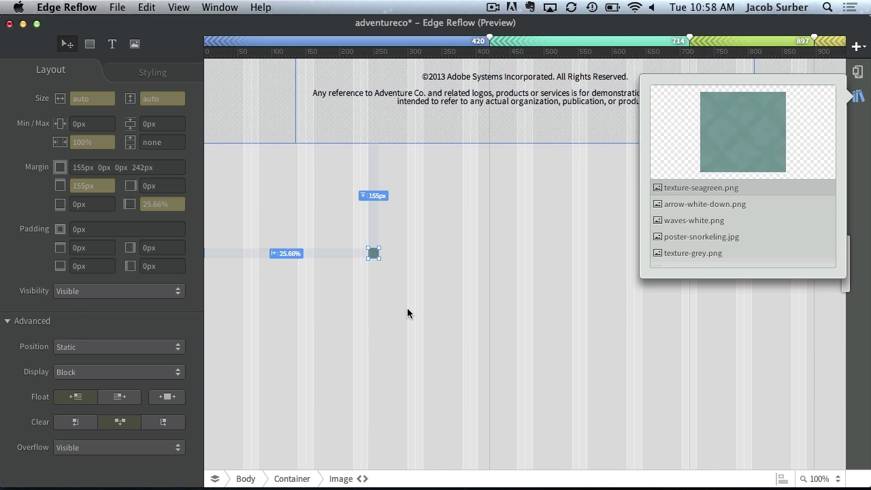
Delete the dropped texture image and draw a new box below the copyright footer
left_click(374, 254)
key("BackSpace")
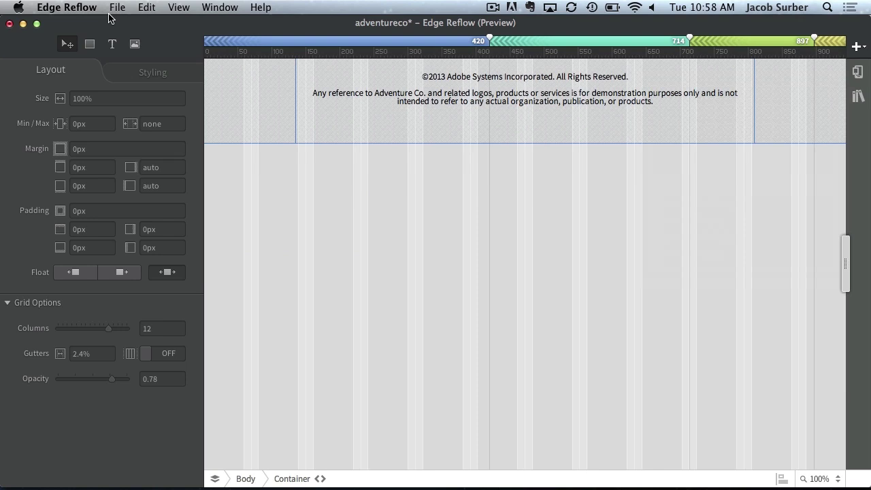
left_click(89, 44)
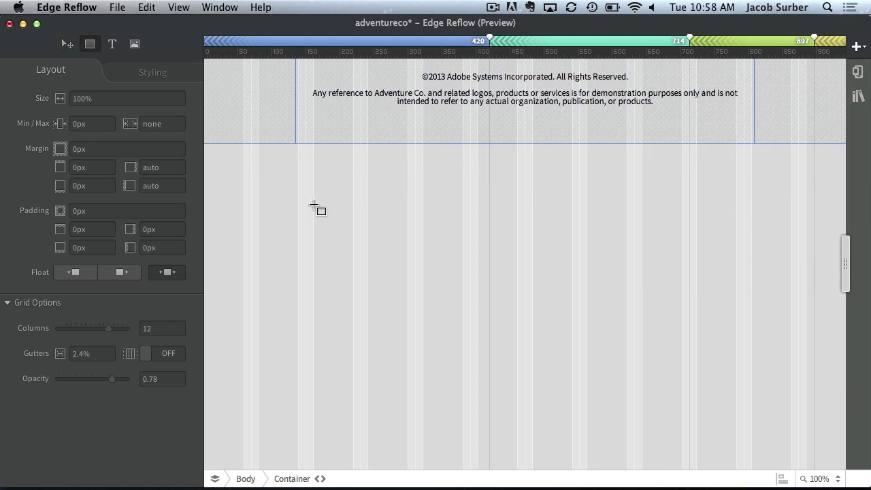
left_click_drag(314, 205, 514, 284)
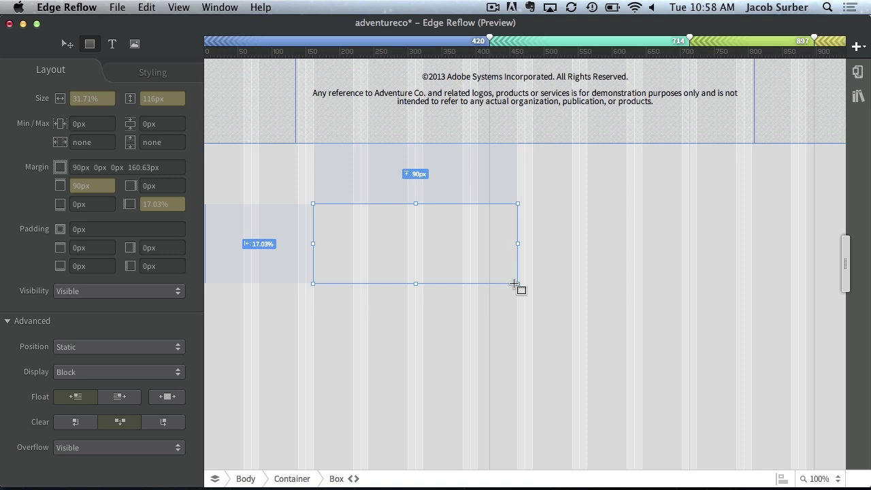
Set texture-seagreen.png from the assets as the new box's background
left_click(139, 72)
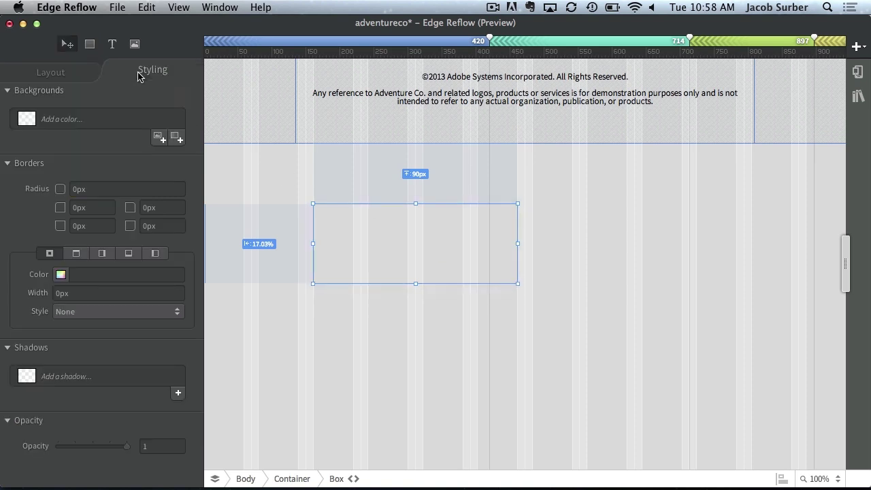
left_click(857, 96)
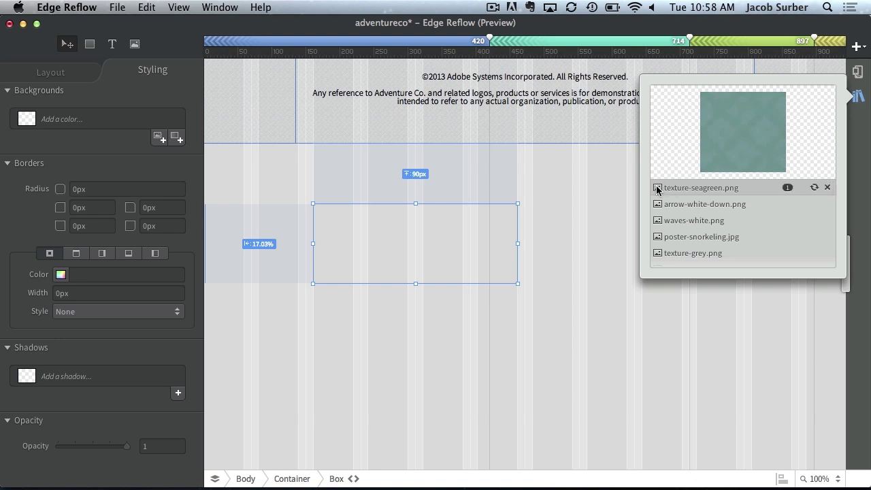
left_click_drag(659, 189, 231, 146)
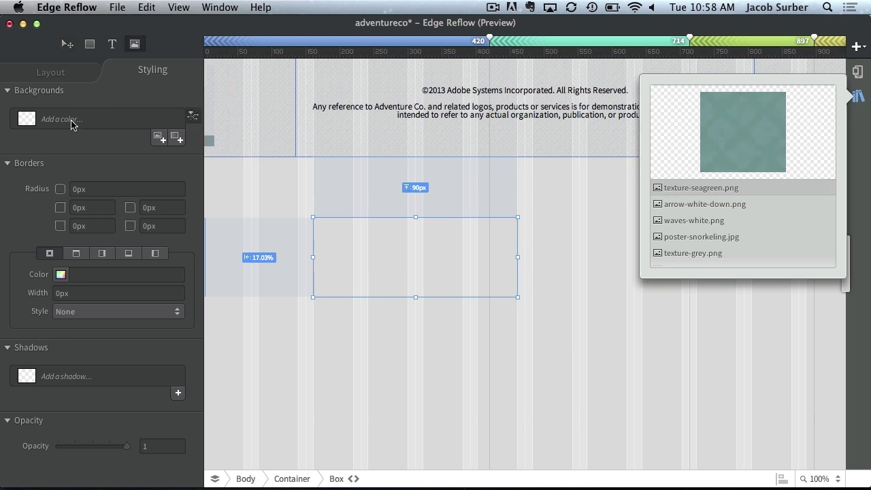
left_click_drag(71, 120, 71, 120)
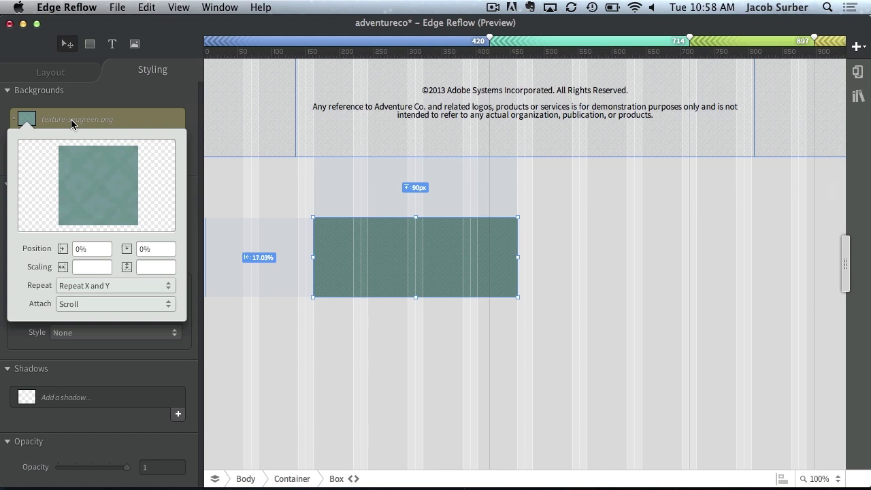
Drag logo.png from the assets onto the page below and right of the seagreen box
left_click(857, 95)
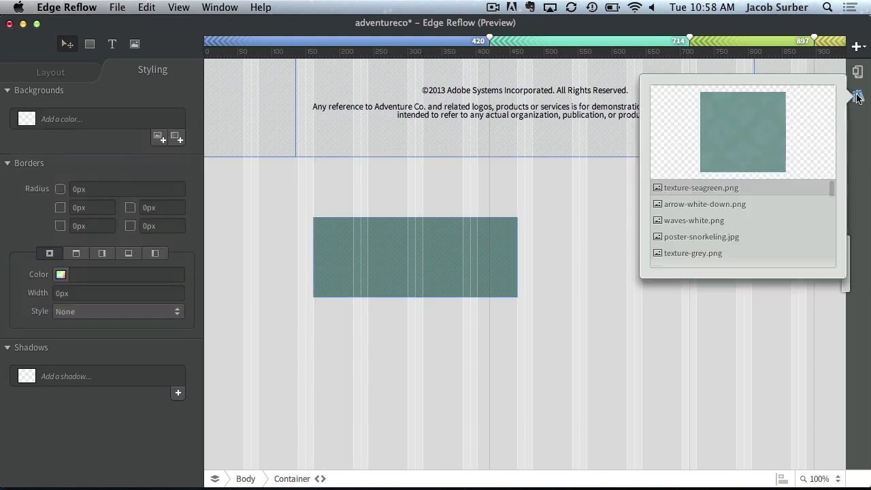
scroll(719, 226, "down", 5)
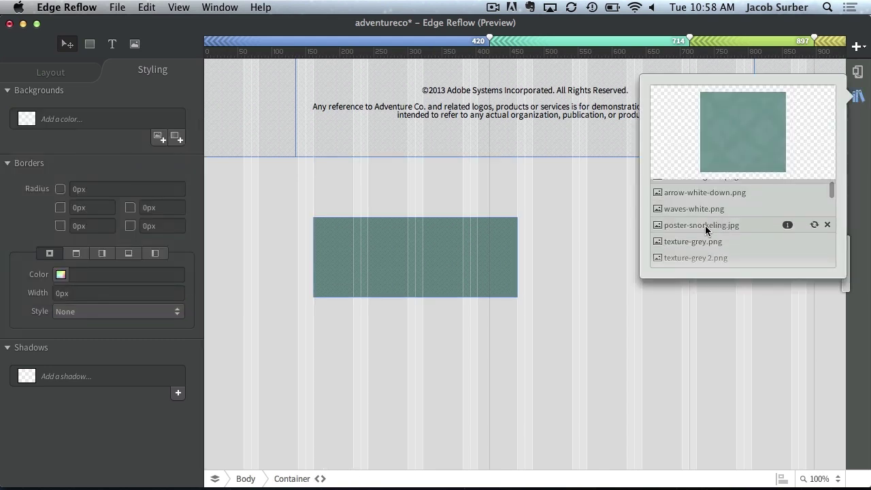
scroll(706, 226, "down", 8)
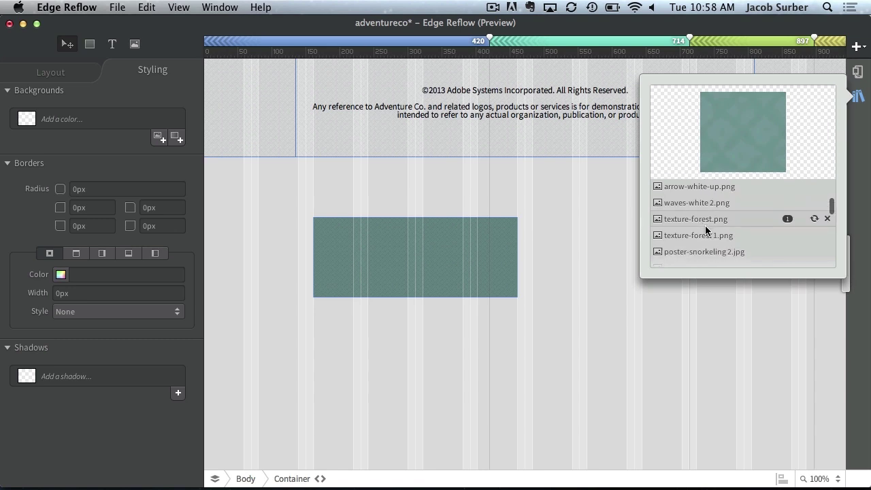
scroll(705, 229, "up", 2)
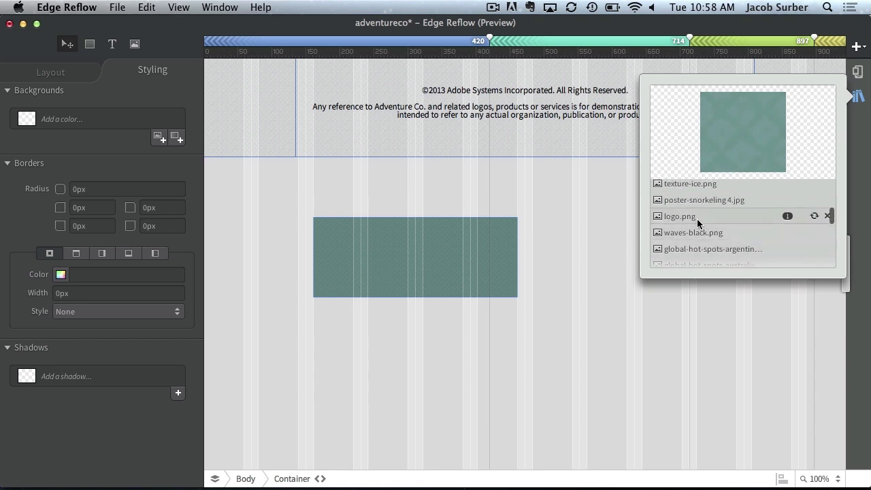
left_click_drag(671, 218, 532, 339)
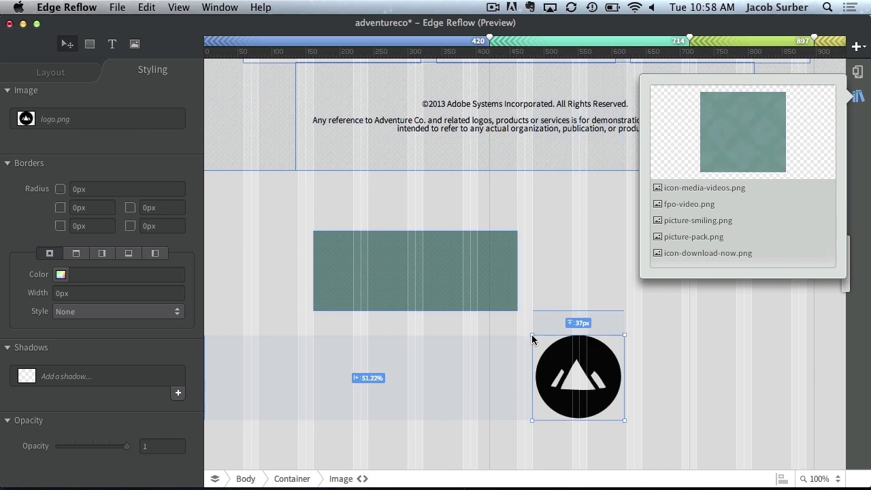